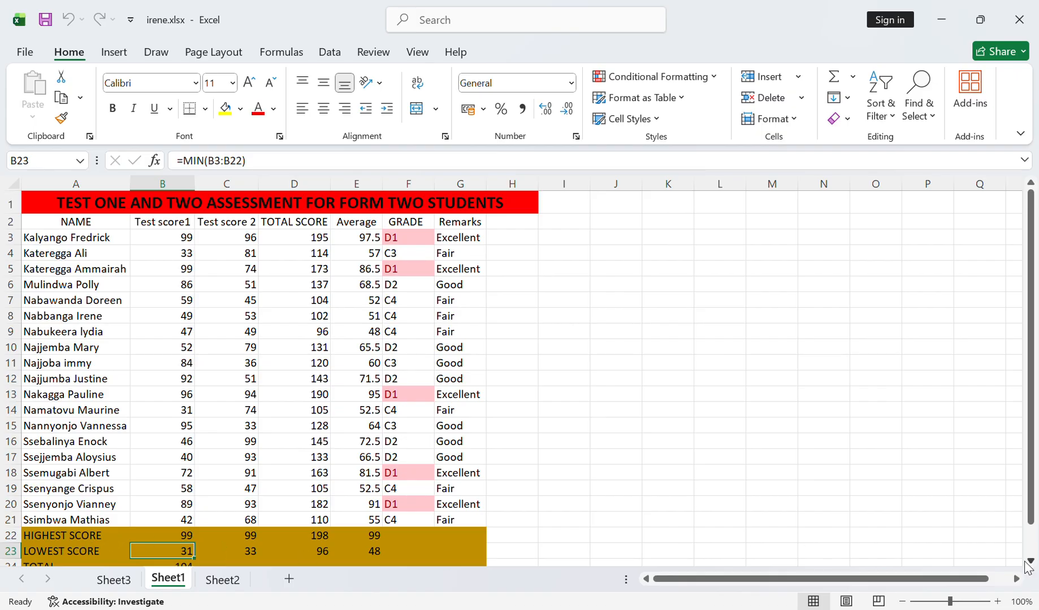
- Examine the lowest-score formula for Test score1 in B23 together with the student scores it covers
{"action": "left_click", "coordinate": [1030, 561]}
{"action": "left_click", "coordinate": [1031, 561]}
{"action": "left_click", "coordinate": [1030, 562]}
{"action": "left_click", "coordinate": [1030, 561]}
{"action": "left_click", "coordinate": [1030, 561]}
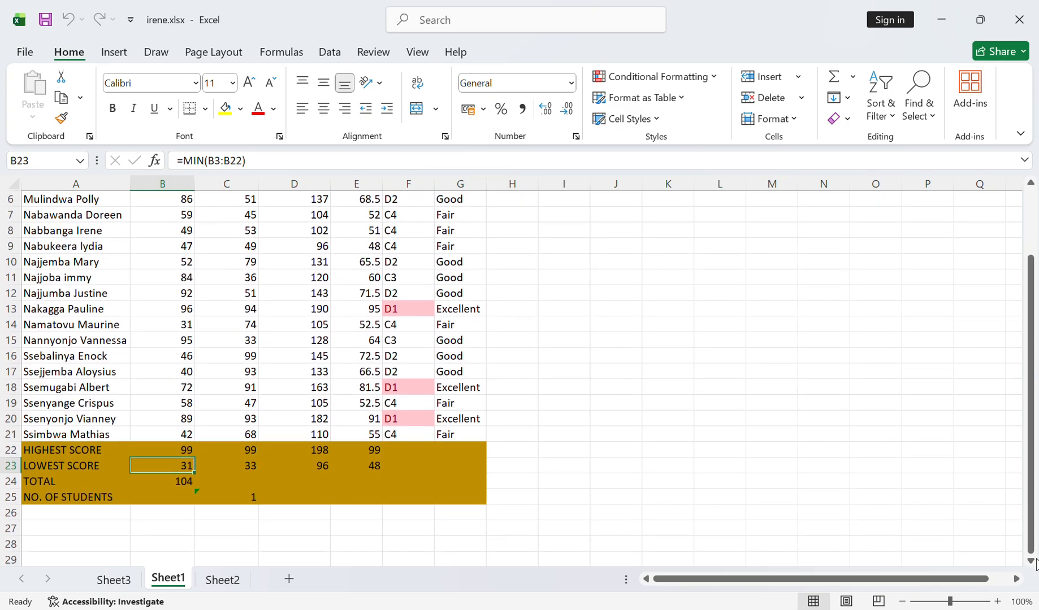
{"action": "left_click", "coordinate": [1029, 561]}
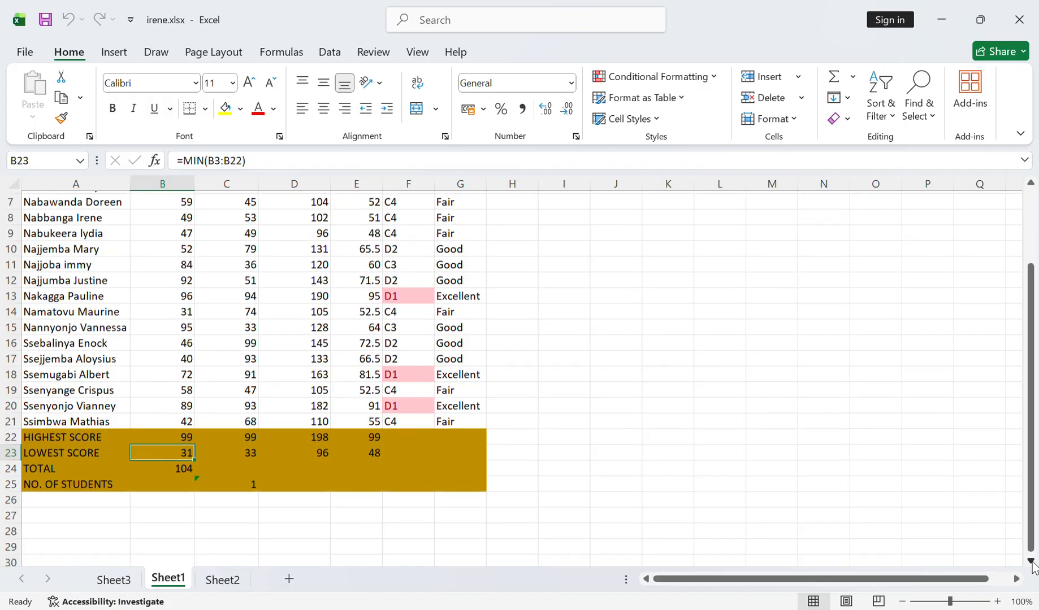
{"action": "left_click", "coordinate": [1029, 561]}
{"action": "left_click", "coordinate": [1029, 561]}
{"action": "left_click", "coordinate": [1029, 561]}
{"action": "left_click", "coordinate": [1029, 561]}
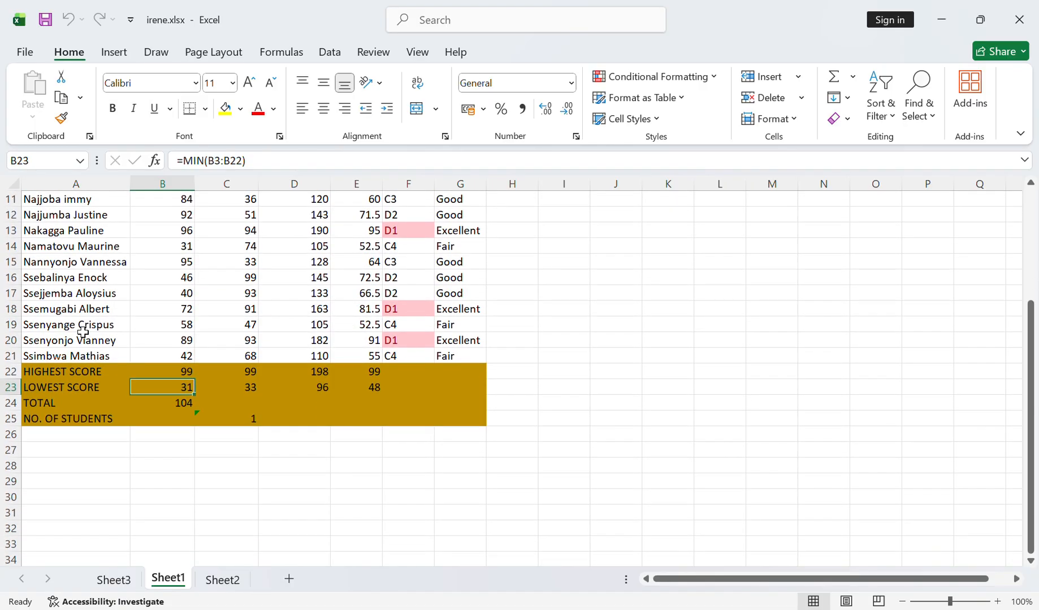
{"action": "left_click", "coordinate": [107, 392]}
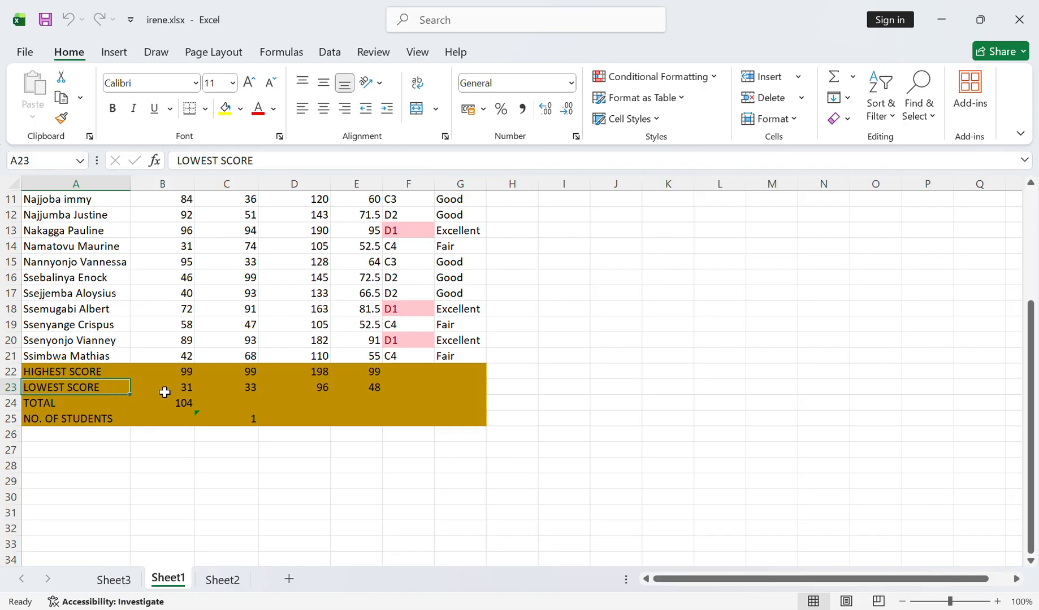
{"action": "left_click", "coordinate": [173, 392]}
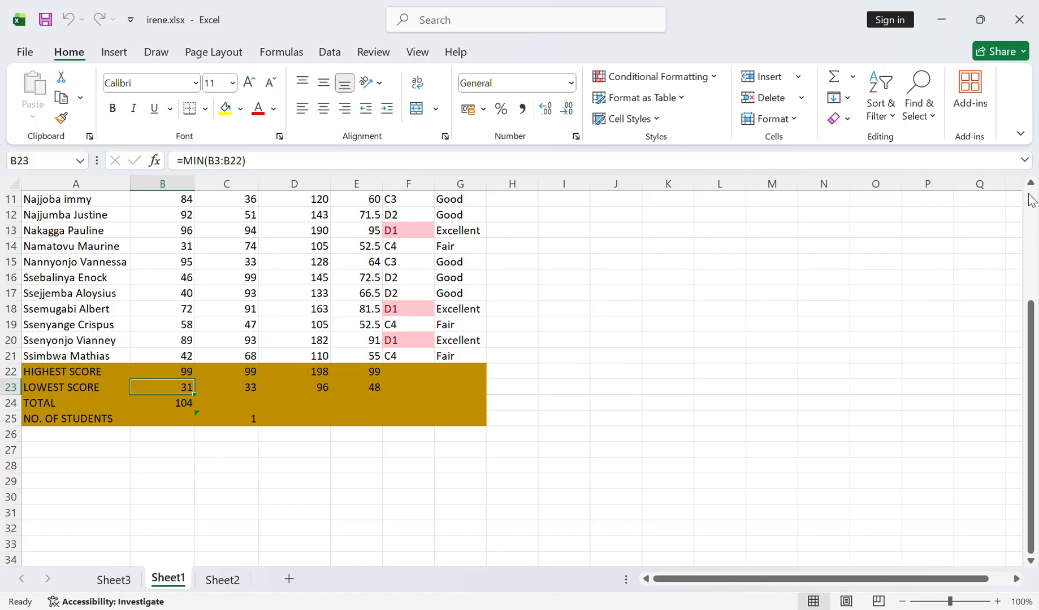
{"action": "scroll", "coordinate": [1030, 186], "scroll_direction": "up", "scroll_amount": 2}
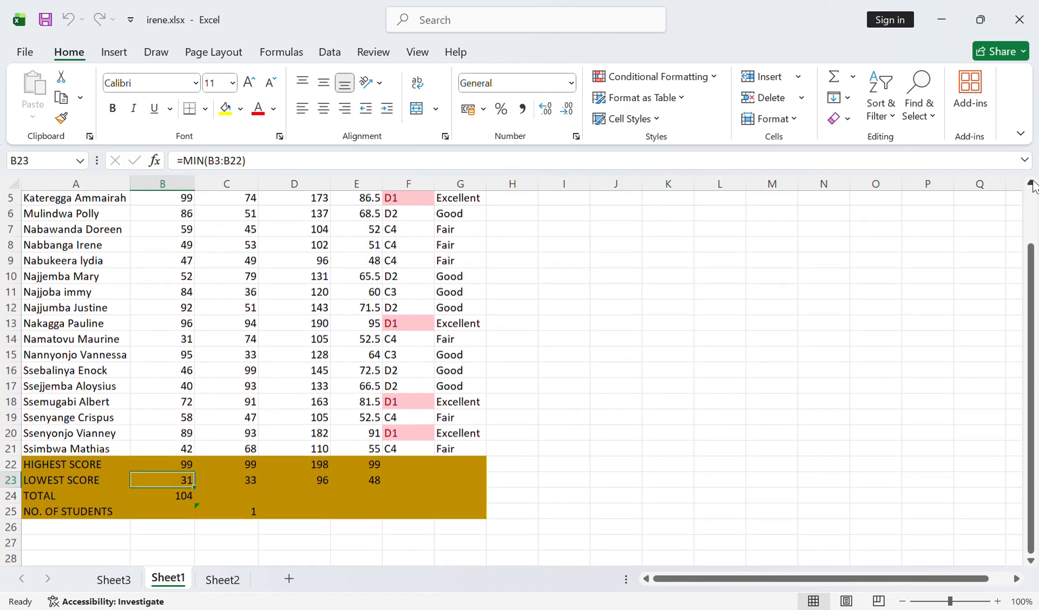
{"action": "scroll", "coordinate": [1030, 185], "scroll_direction": "up", "scroll_amount": 2}
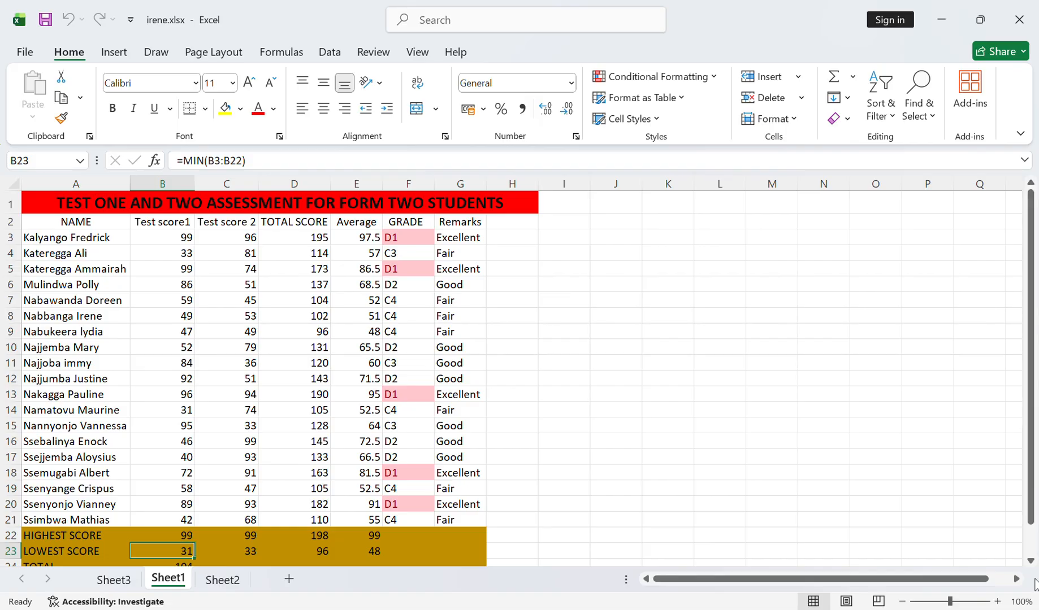
{"action": "left_click", "coordinate": [1030, 562]}
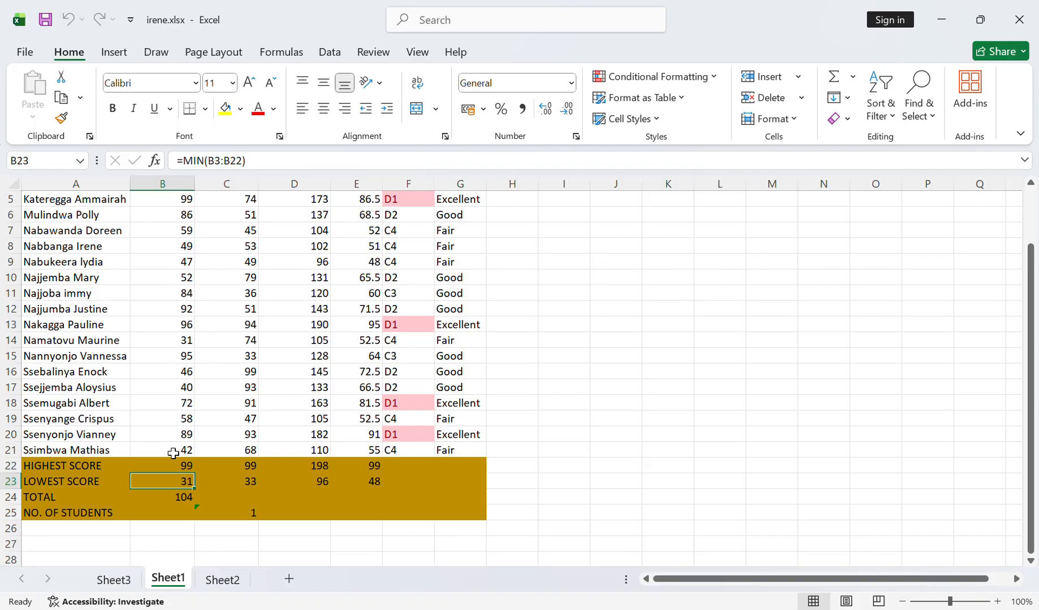
{"action": "scroll", "coordinate": [174, 453], "scroll_direction": "left", "scroll_amount": 5}
{"action": "left_click", "coordinate": [1030, 183]}
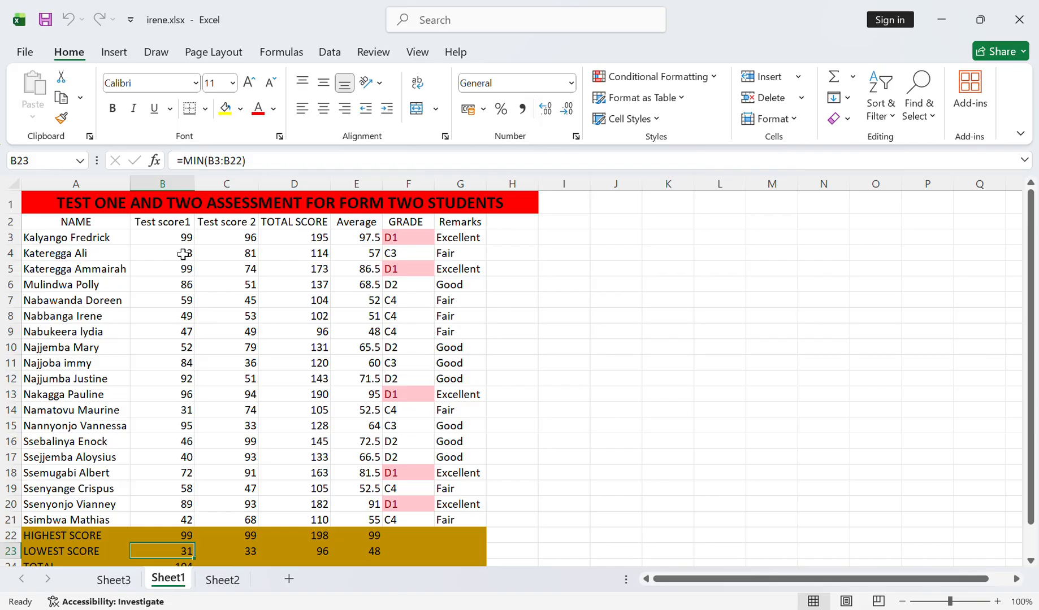
{"action": "left_click", "coordinate": [1030, 561]}
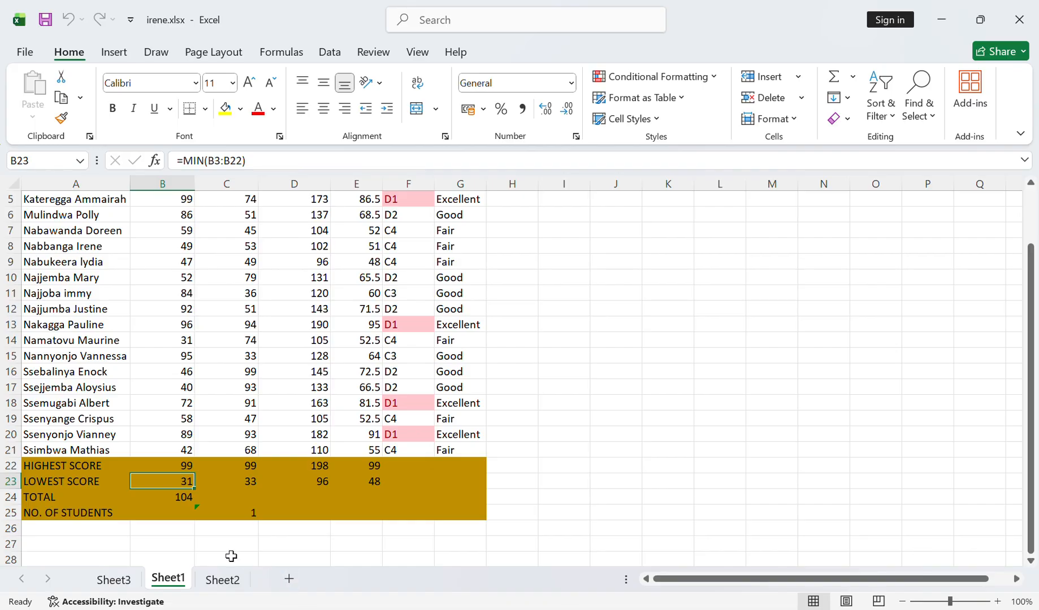
- Examine the conditional-sum formula in the TOTAL row for Test score1 against the scores above it
{"action": "key", "text": "Down"}
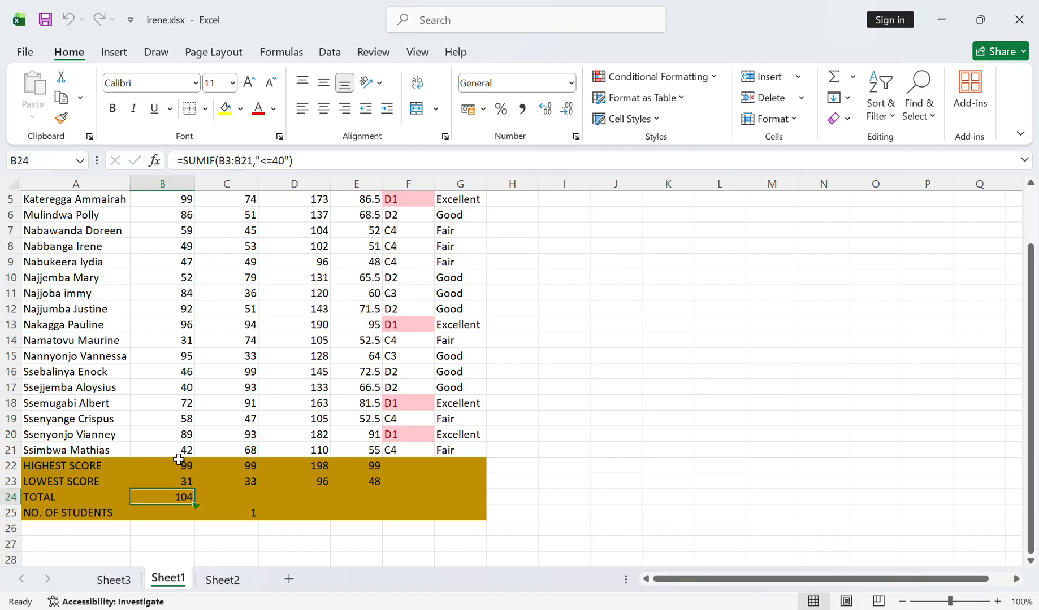
{"action": "left_click", "coordinate": [1031, 183]}
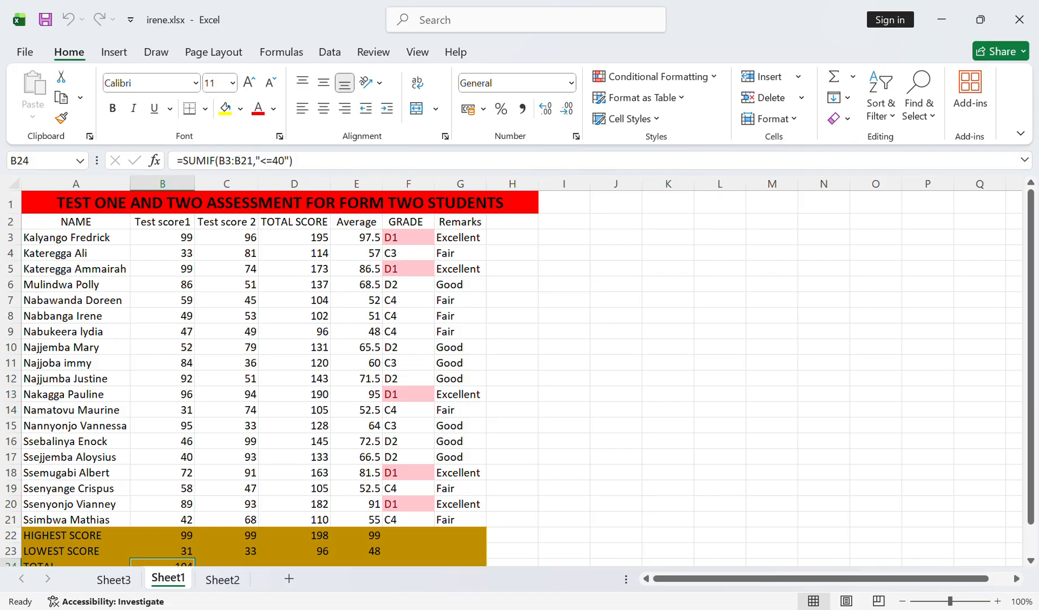
{"action": "scroll", "coordinate": [1031, 563], "scroll_direction": "down", "scroll_amount": 2}
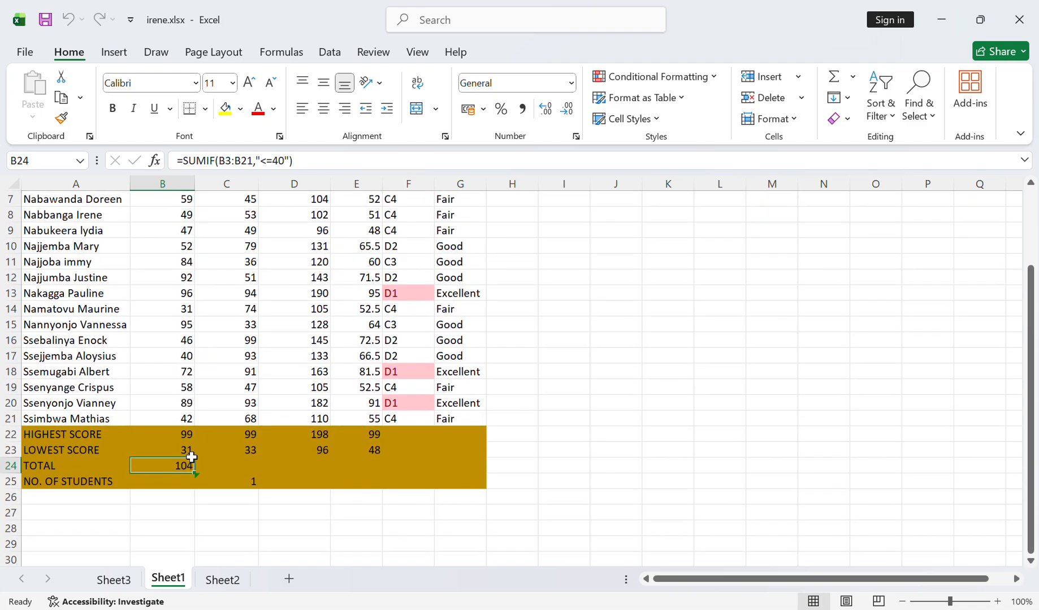
{"action": "left_click", "coordinate": [184, 451]}
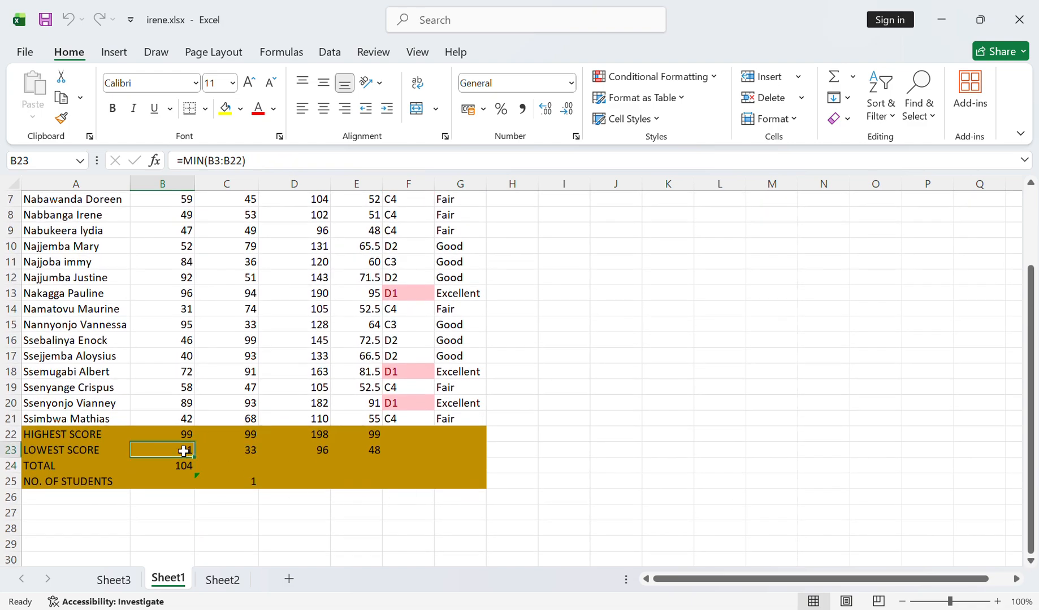
{"action": "left_click", "coordinate": [184, 469]}
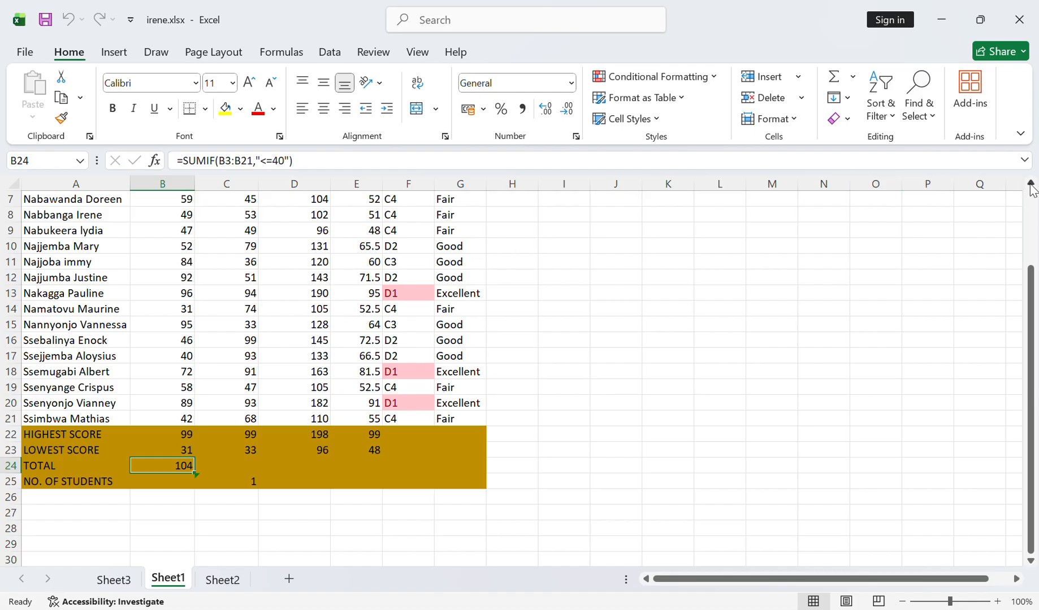
{"action": "scroll", "coordinate": [1031, 188], "scroll_direction": "up", "scroll_amount": 2}
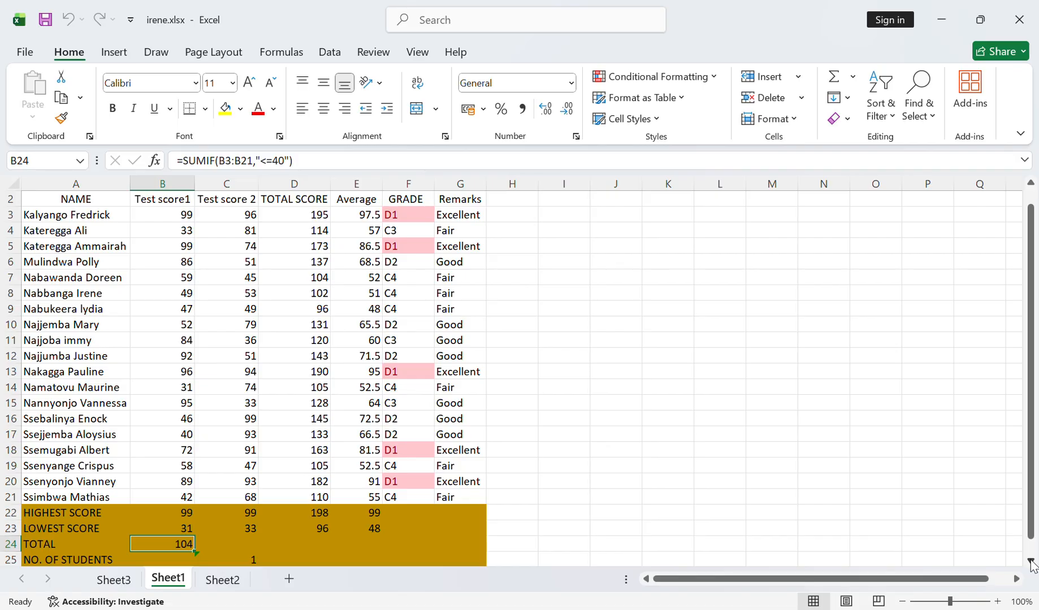
- Examine the COUNTIF formula for Test score 2 in the NO. OF STUDENTS row and the scores it counts
{"action": "left_click", "coordinate": [1031, 562]}
{"action": "left_click", "coordinate": [1031, 562]}
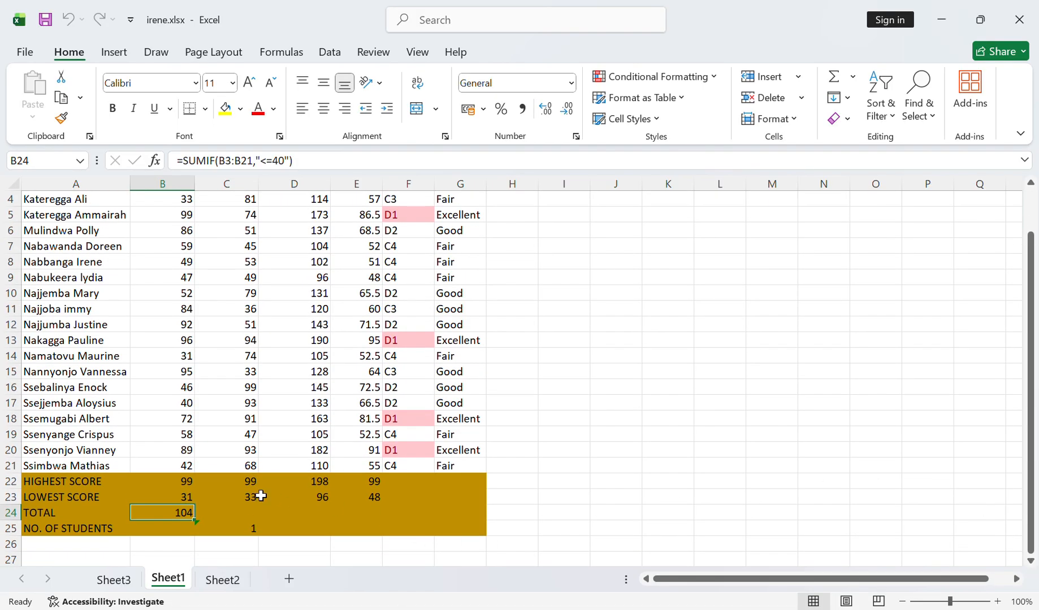
{"action": "left_click", "coordinate": [249, 534]}
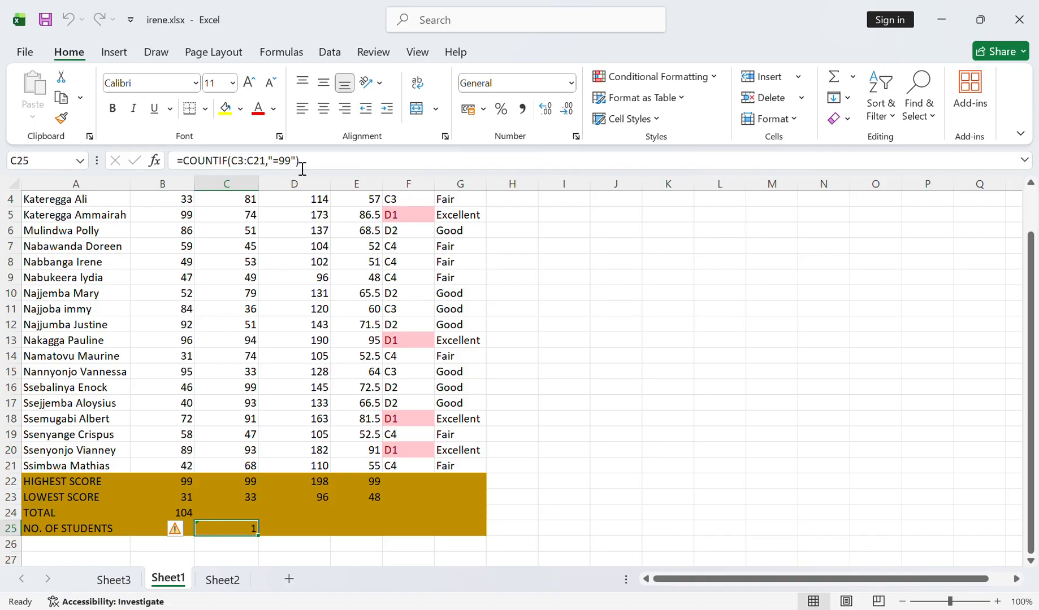
{"action": "left_click", "coordinate": [1031, 183]}
{"action": "left_click", "coordinate": [1031, 183]}
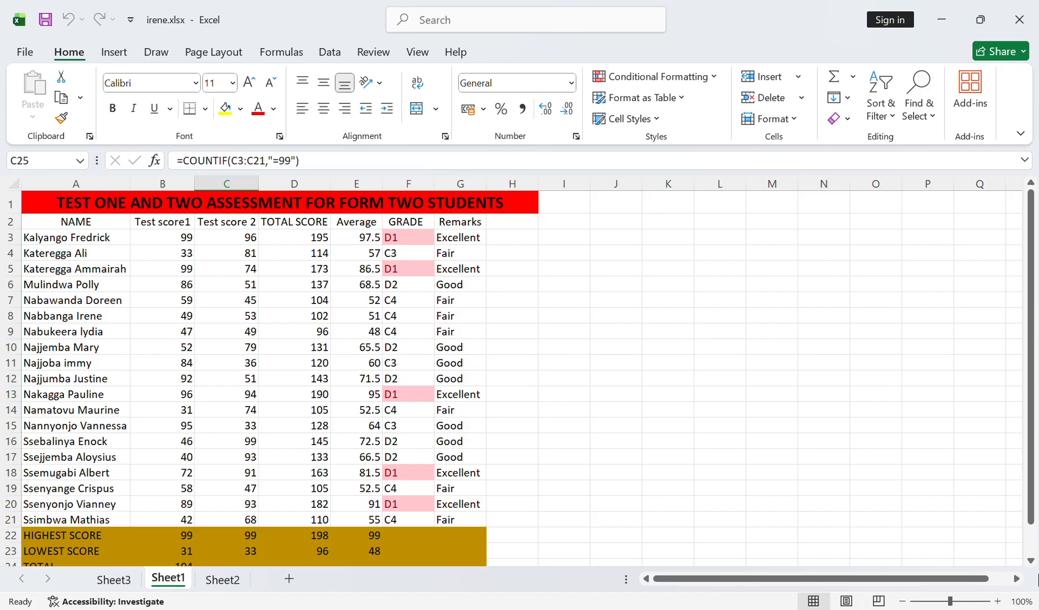
{"action": "scroll", "coordinate": [1026, 564], "scroll_direction": "down", "scroll_amount": 5}
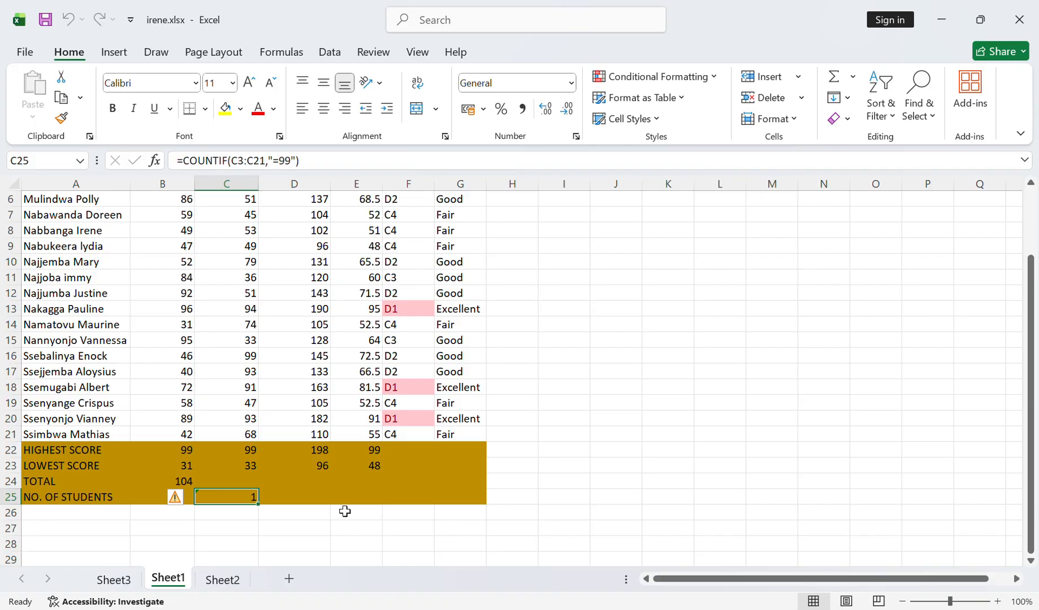
- Examine the nested IF formula in G6 that assigns a student's remark from the average
{"action": "left_click", "coordinate": [650, 499]}
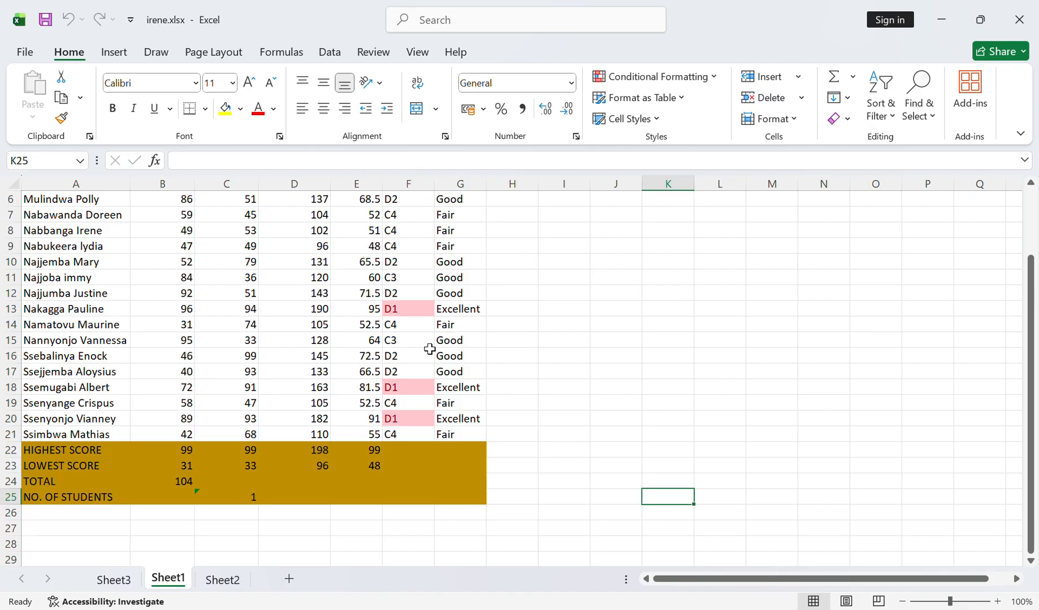
{"action": "left_click", "coordinate": [463, 207]}
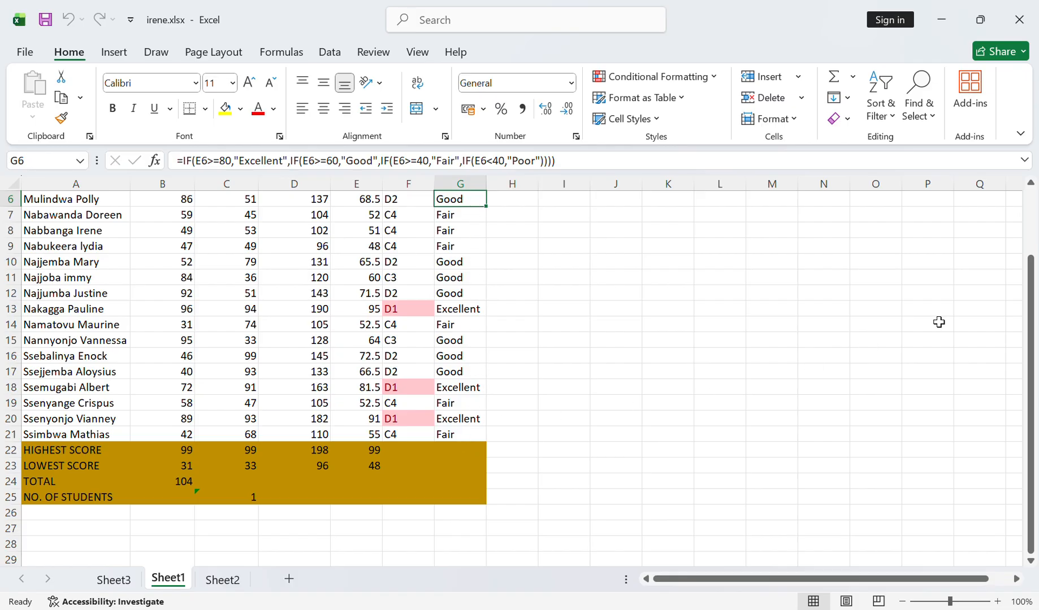
{"action": "left_click", "coordinate": [1030, 185]}
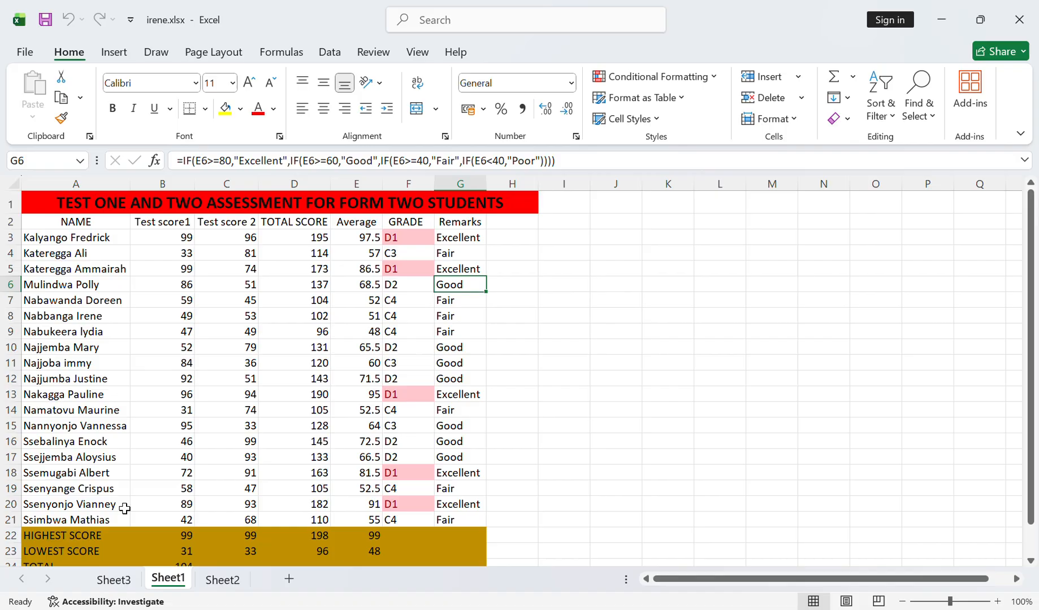
- Select the ASSESSMENT SCORES chart on Sheet2 and apply the chart style with the grey gradient background
{"action": "left_click", "coordinate": [215, 582]}
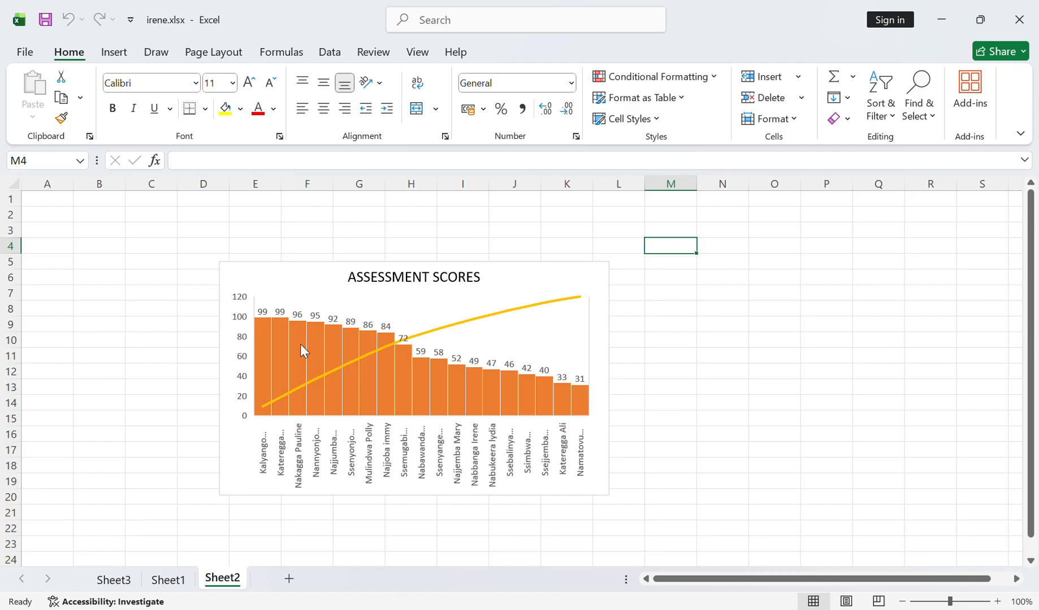
{"action": "left_click", "coordinate": [118, 52]}
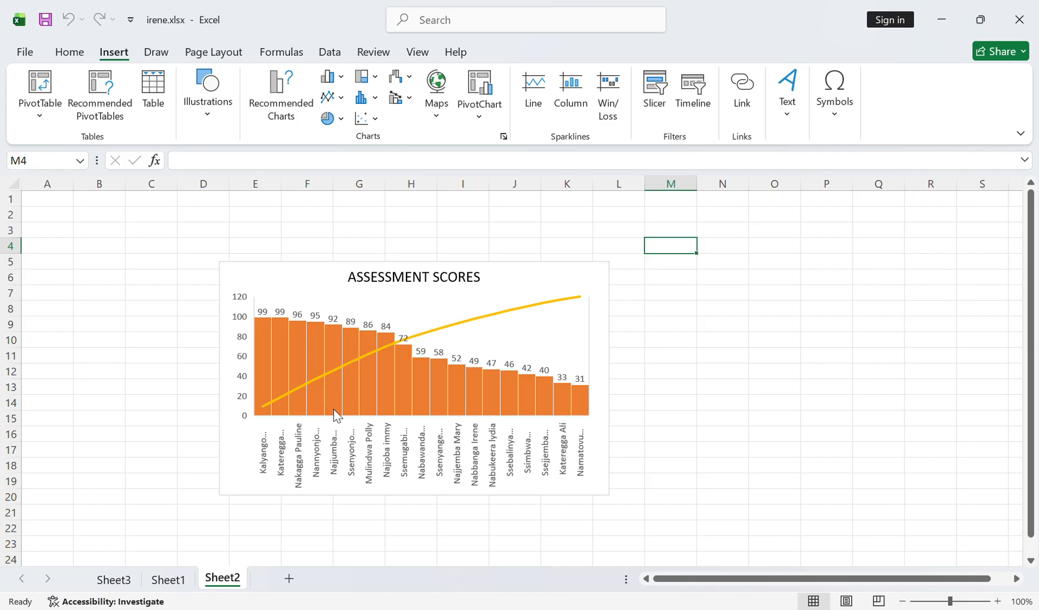
{"action": "left_click", "coordinate": [622, 283]}
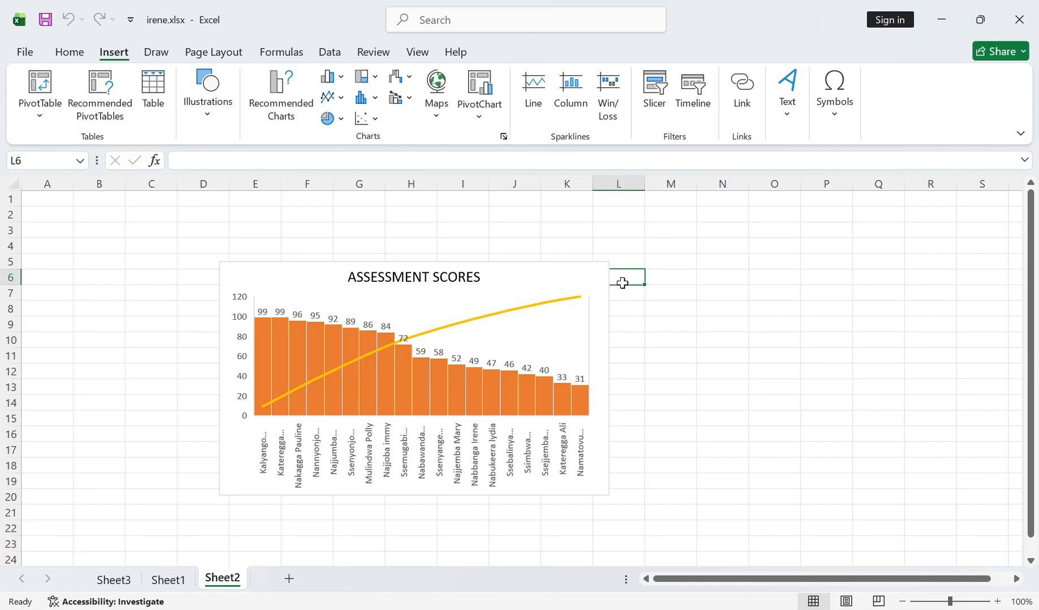
{"action": "double_click", "coordinate": [610, 294]}
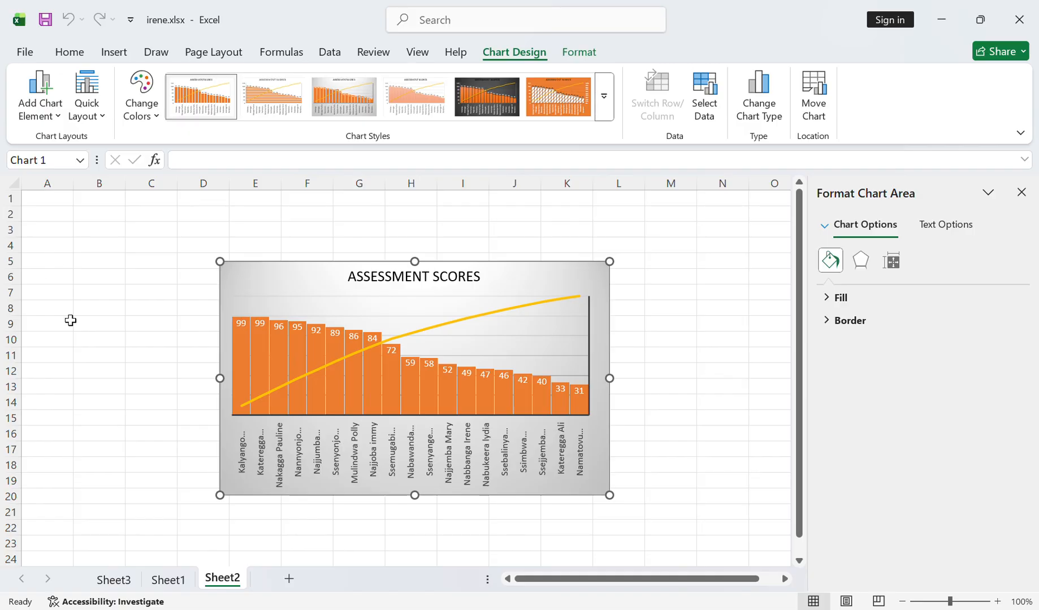
- Review the PivotTable of averages and total scores on Sheet3, and return to the assessment table on Sheet1
{"action": "left_click", "coordinate": [117, 580]}
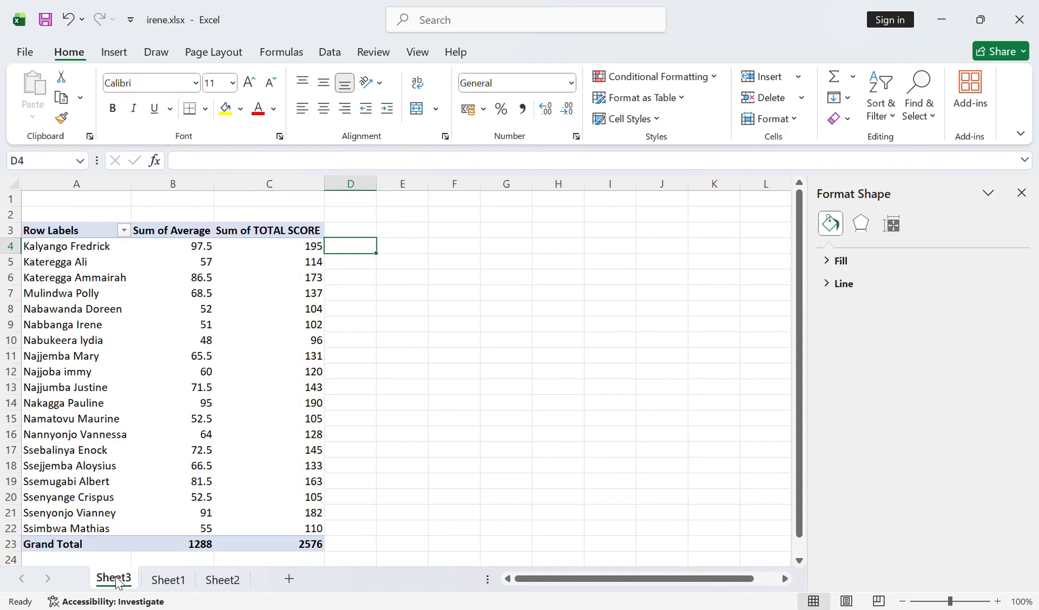
{"action": "left_click", "coordinate": [172, 582]}
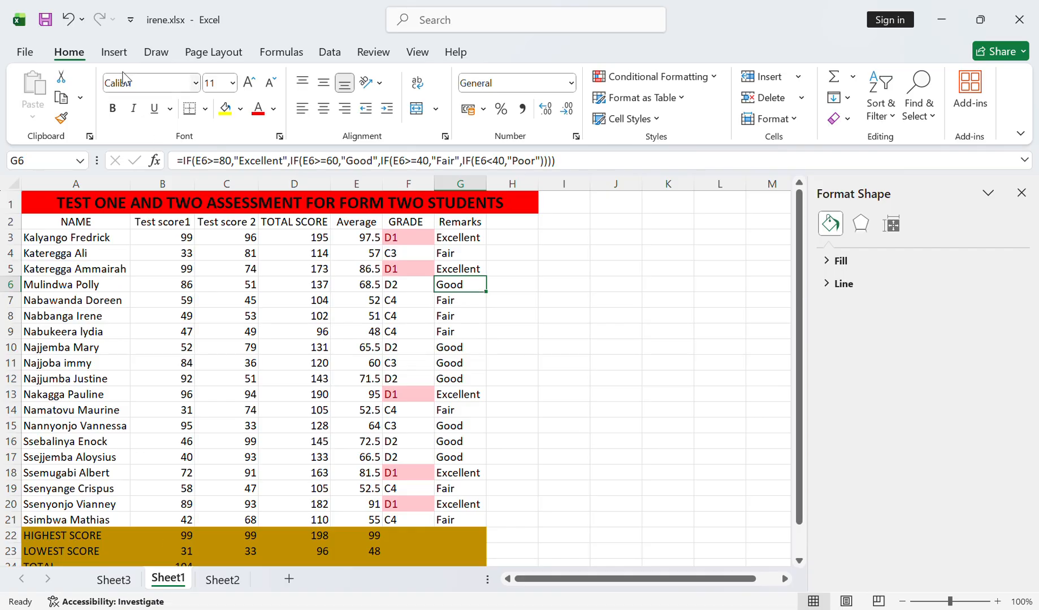
{"action": "left_click", "coordinate": [115, 54]}
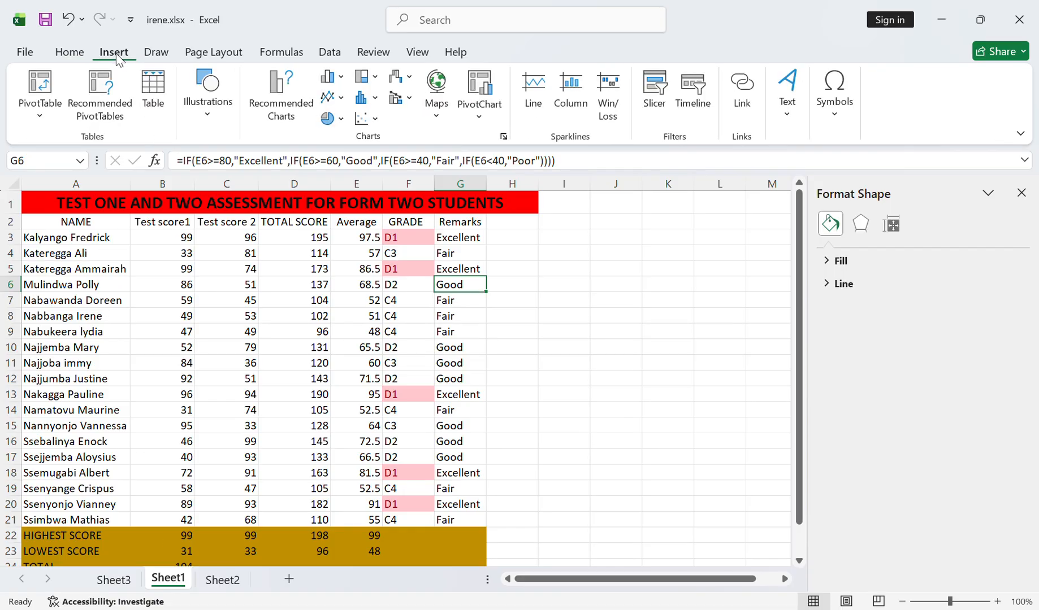
{"action": "left_click", "coordinate": [69, 52]}
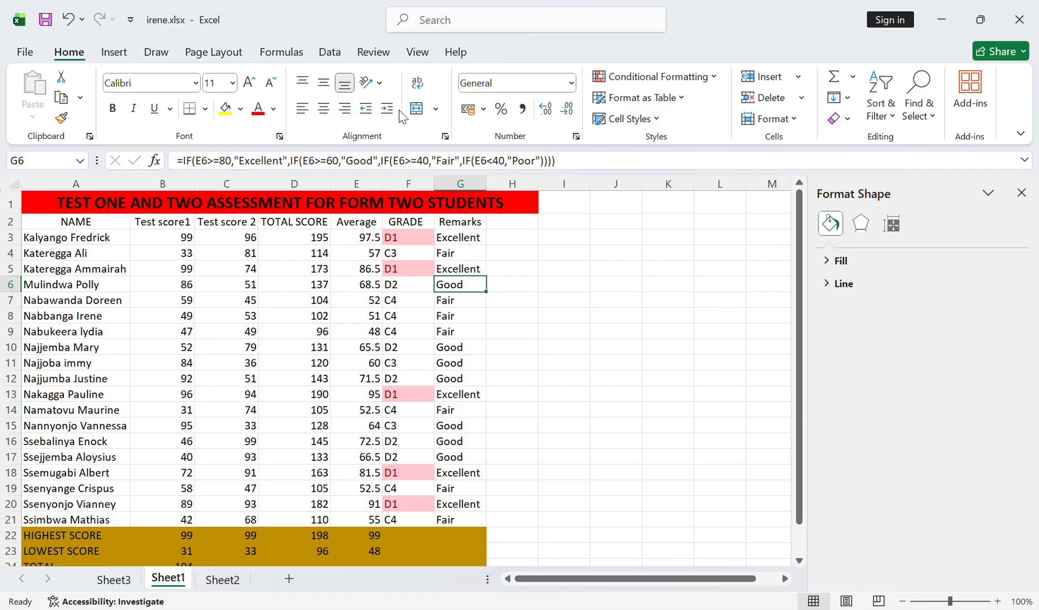
{"action": "left_click", "coordinate": [113, 51]}
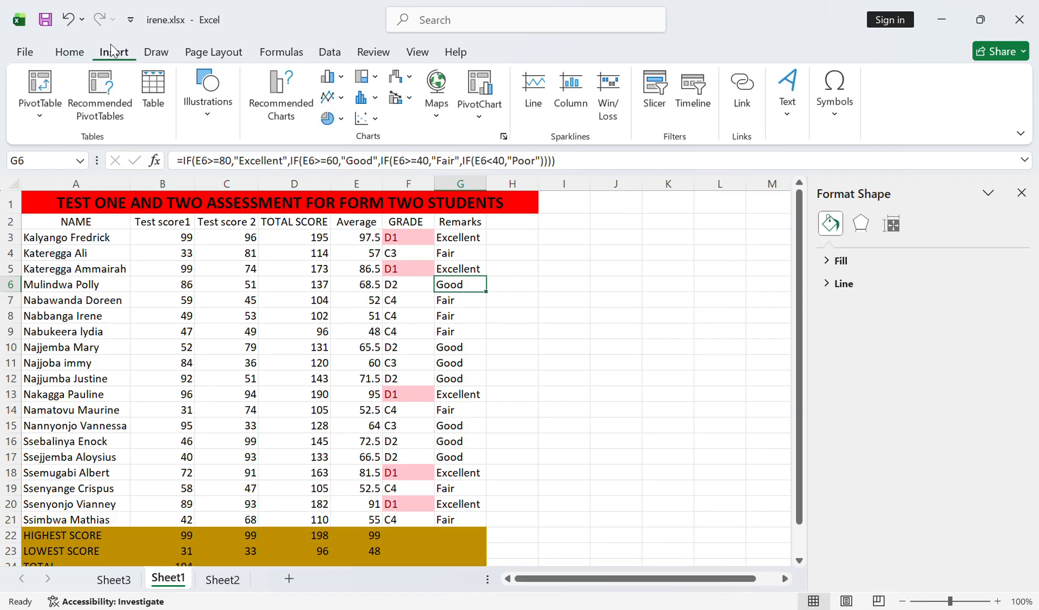
{"action": "left_click", "coordinate": [38, 118]}
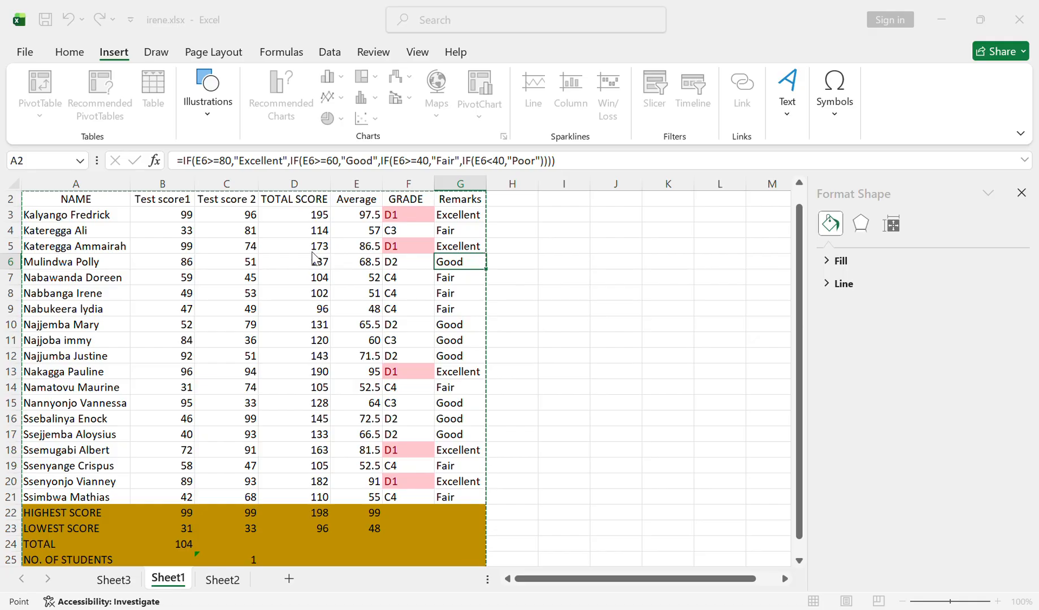
{"action": "left_click", "coordinate": [586, 283]}
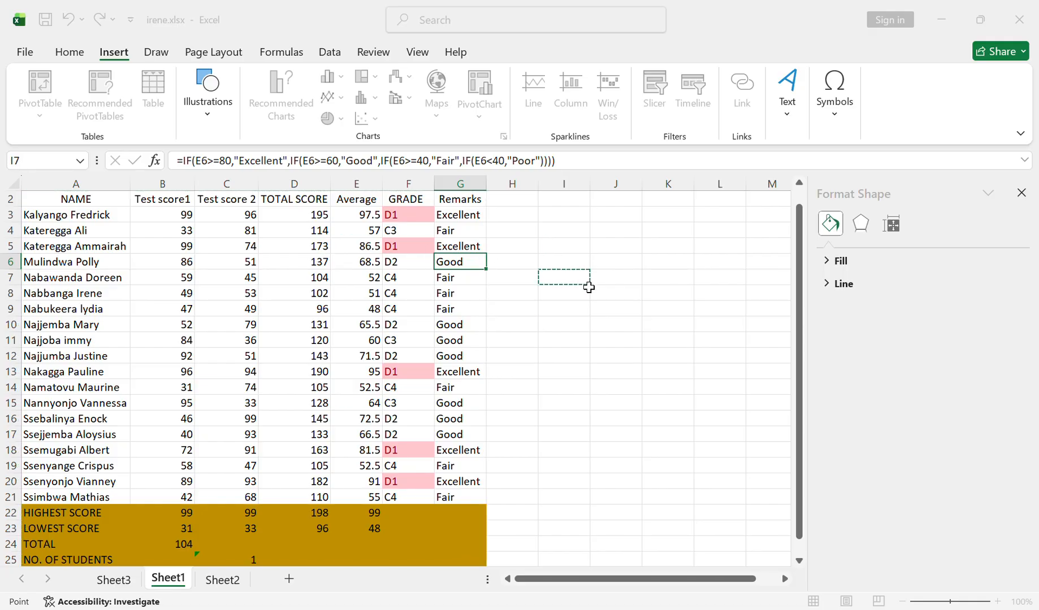
{"action": "left_click", "coordinate": [426, 188]}
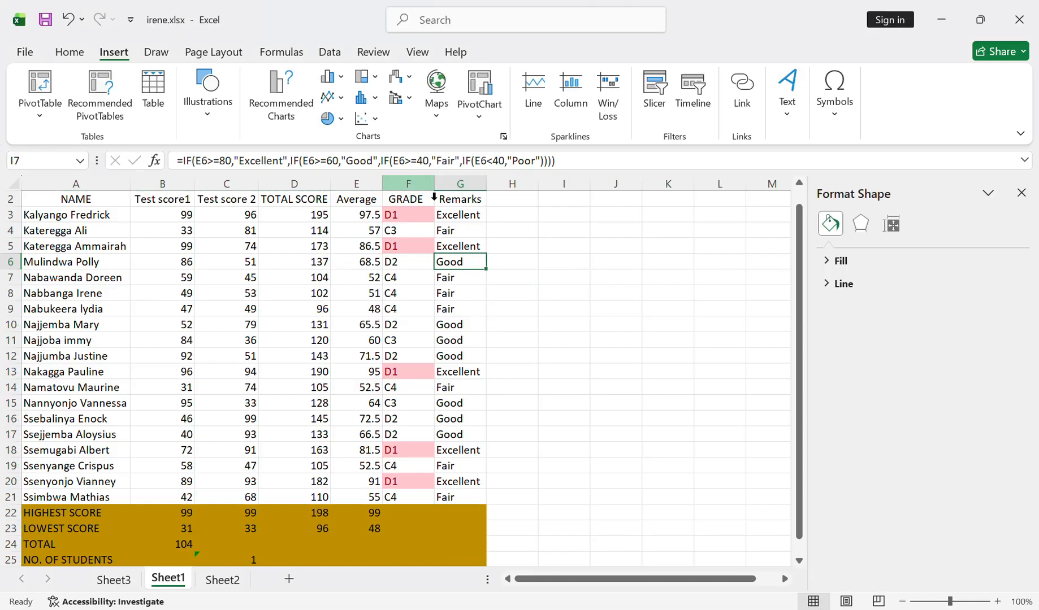
- Create an empty PivotTable on a new worksheet from the assessment table range A2:G21
{"action": "left_click", "coordinate": [43, 203]}
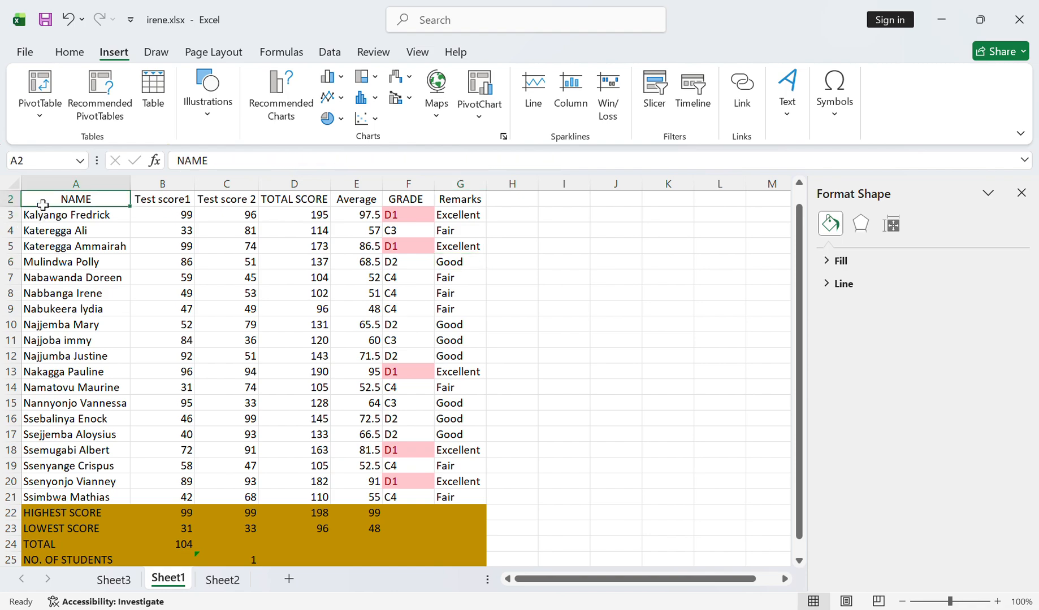
{"action": "left_click_drag", "start_coordinate": [43, 205], "coordinate": [472, 500]}
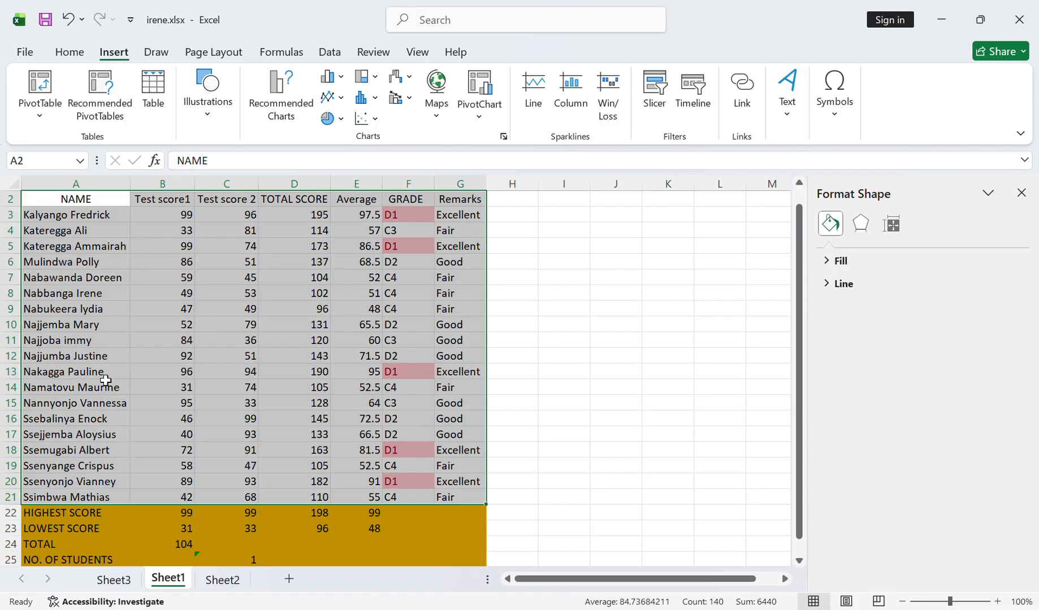
{"action": "left_click", "coordinate": [42, 120]}
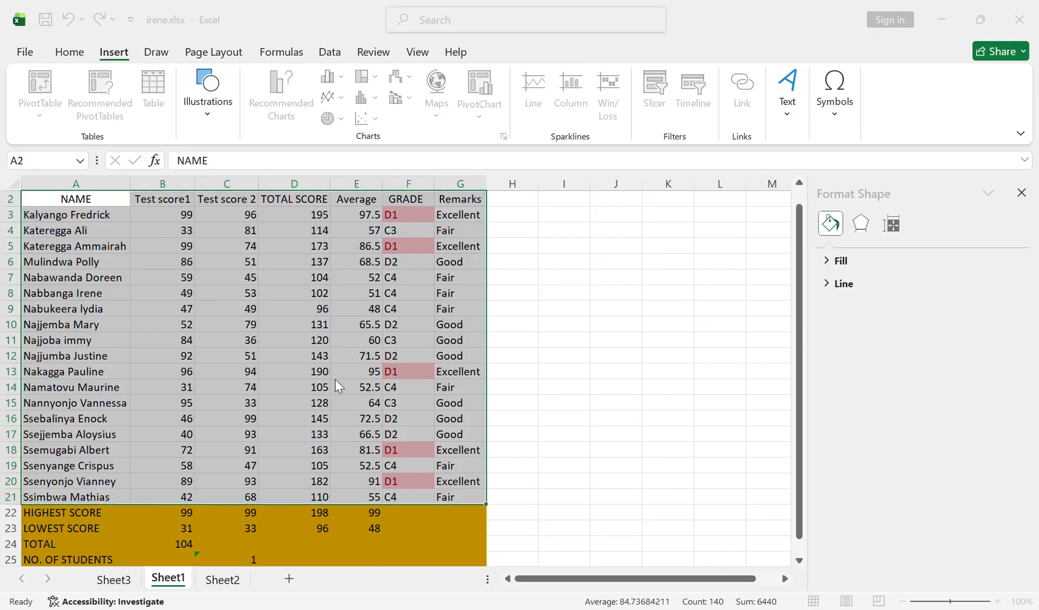
{"action": "key", "text": "Return"}
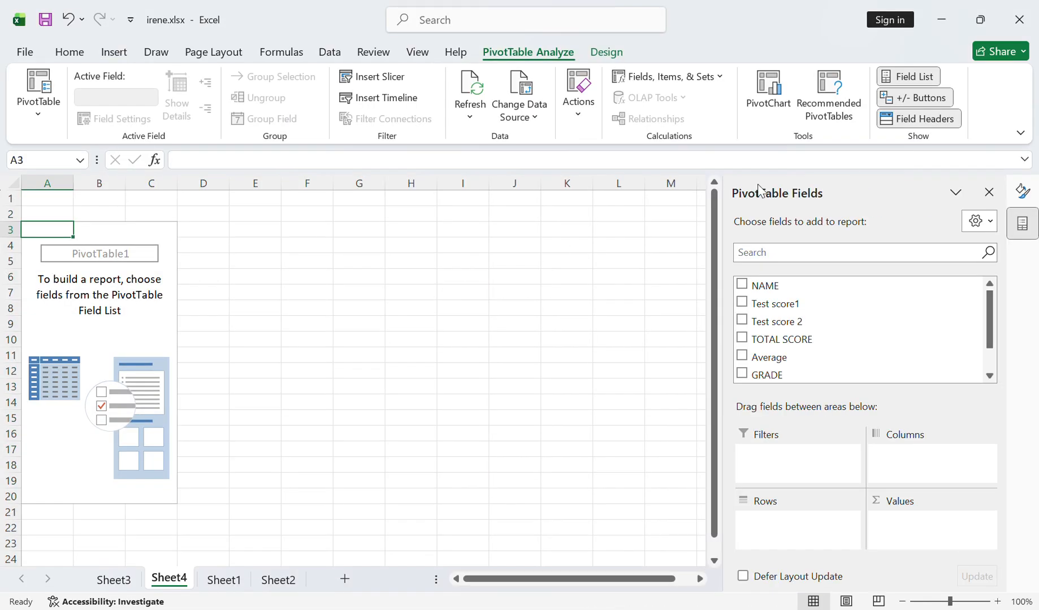
- Review the finished PivotTable on Sheet3, the ASSESSMENT SCORES chart on Sheet2 and the source table on Sheet1
{"action": "left_click", "coordinate": [114, 579]}
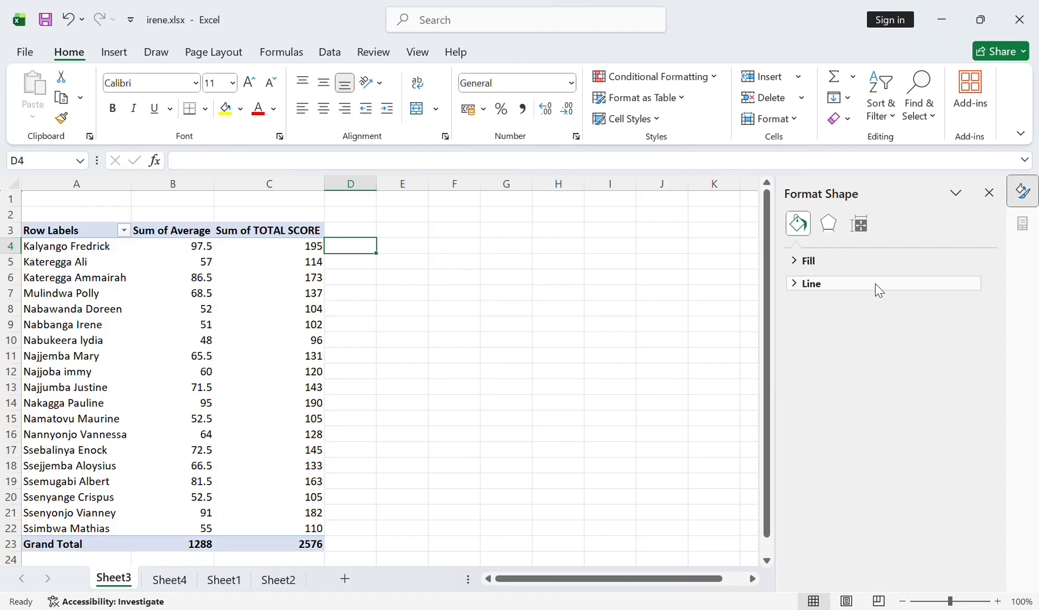
{"action": "left_click", "coordinate": [280, 582]}
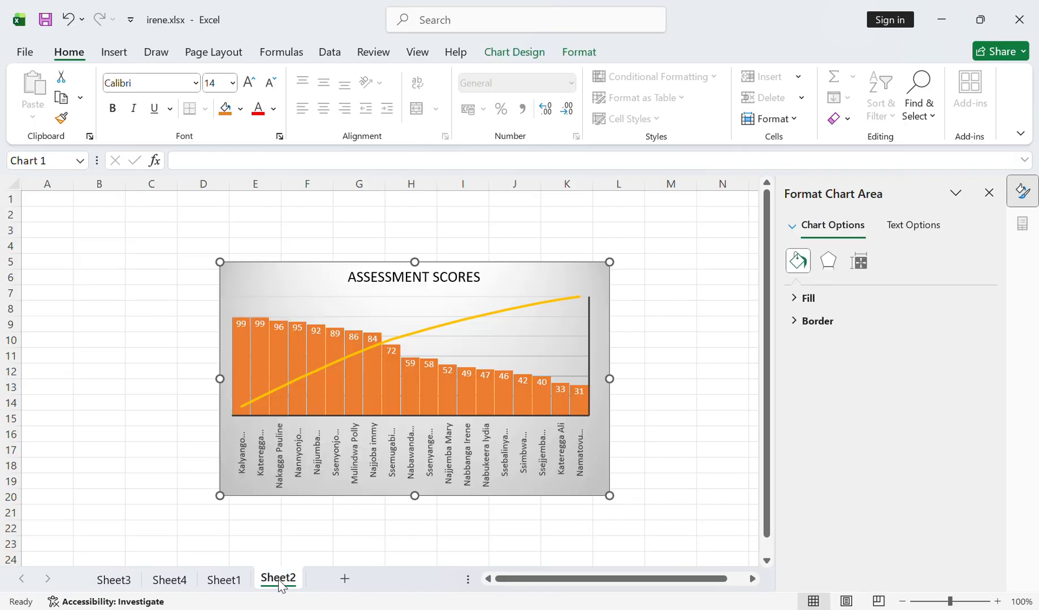
{"action": "left_click", "coordinate": [221, 578]}
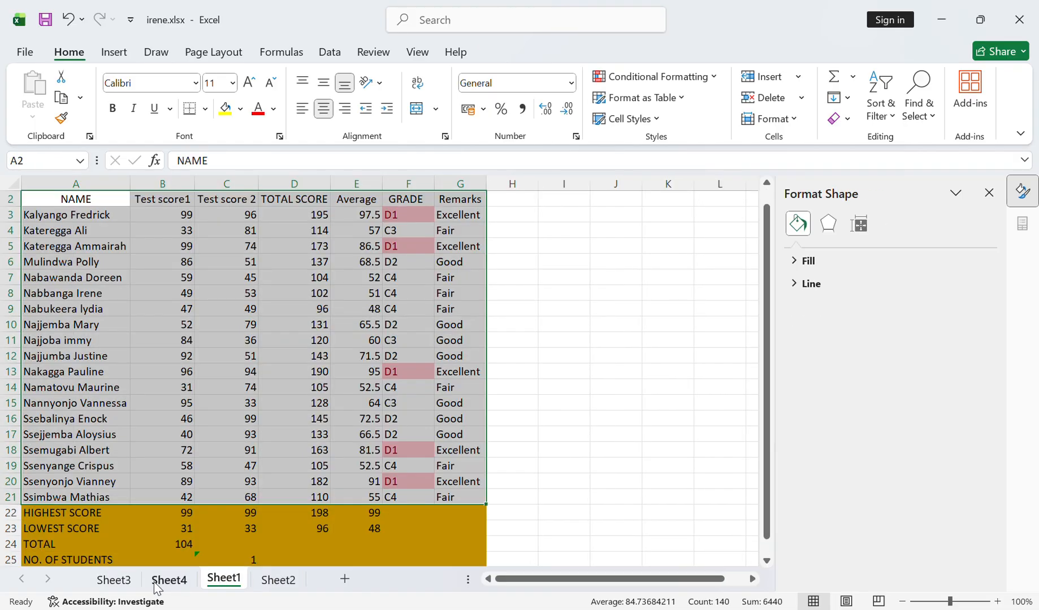
{"action": "left_click", "coordinate": [129, 585]}
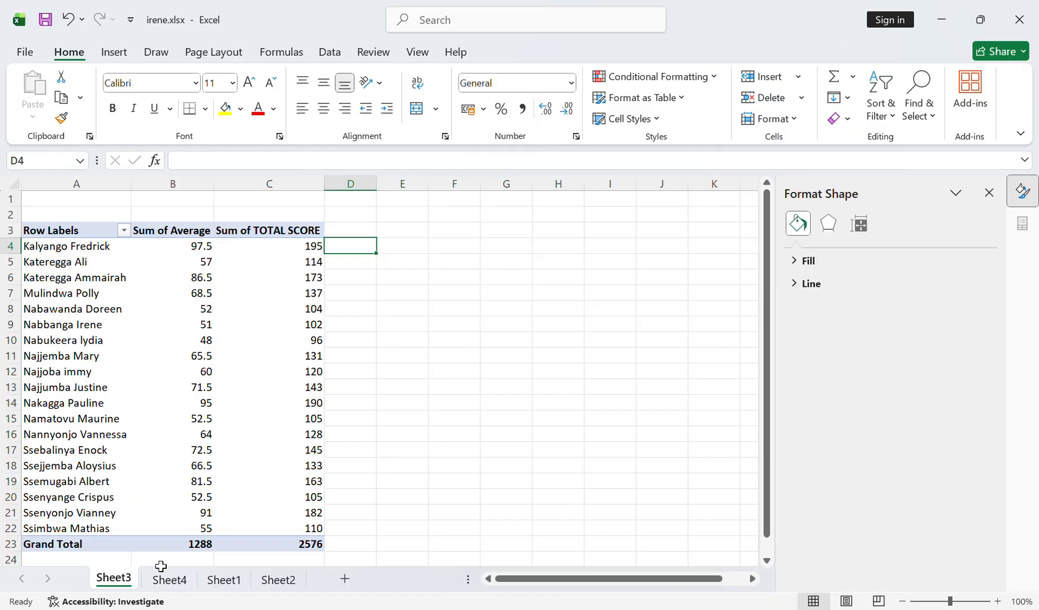
- Add NAME as rows and TOTAL SCORE as summed values to the empty PivotTable on Sheet4
{"action": "left_click", "coordinate": [187, 582]}
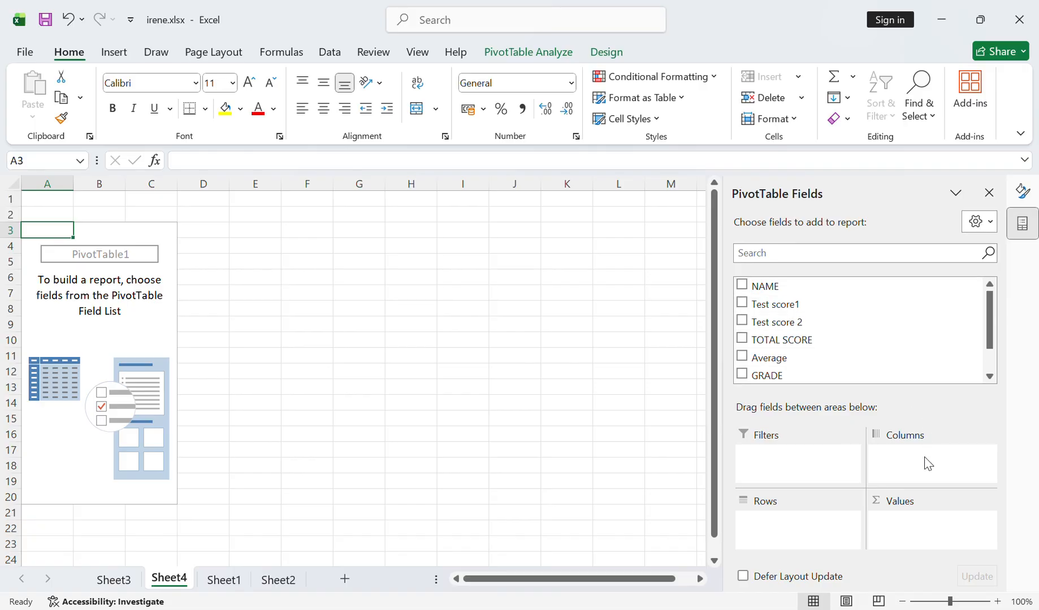
{"action": "left_click", "coordinate": [742, 285]}
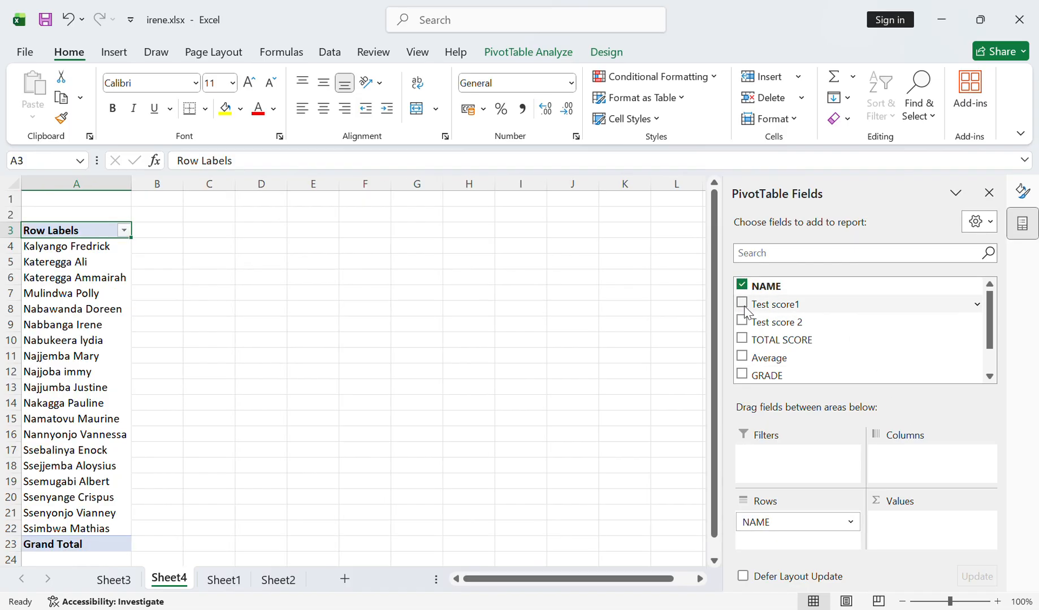
{"action": "left_click", "coordinate": [742, 340]}
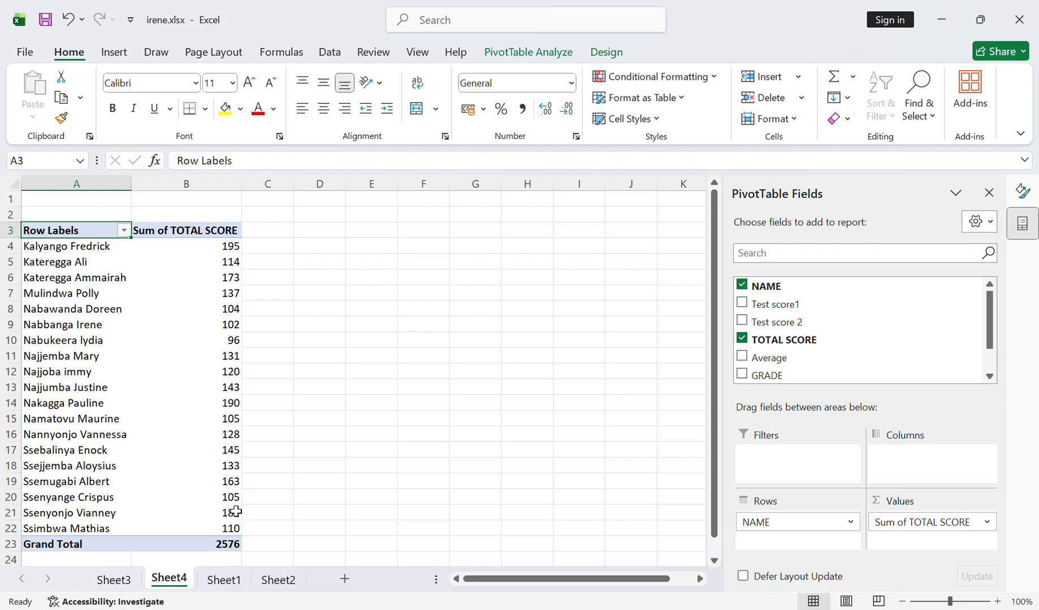
- Clear the table selection on Sheet1, revisit the Sheet3 PivotTable and the Sheet2 chart, and return to Sheet1
{"action": "left_click", "coordinate": [223, 580]}
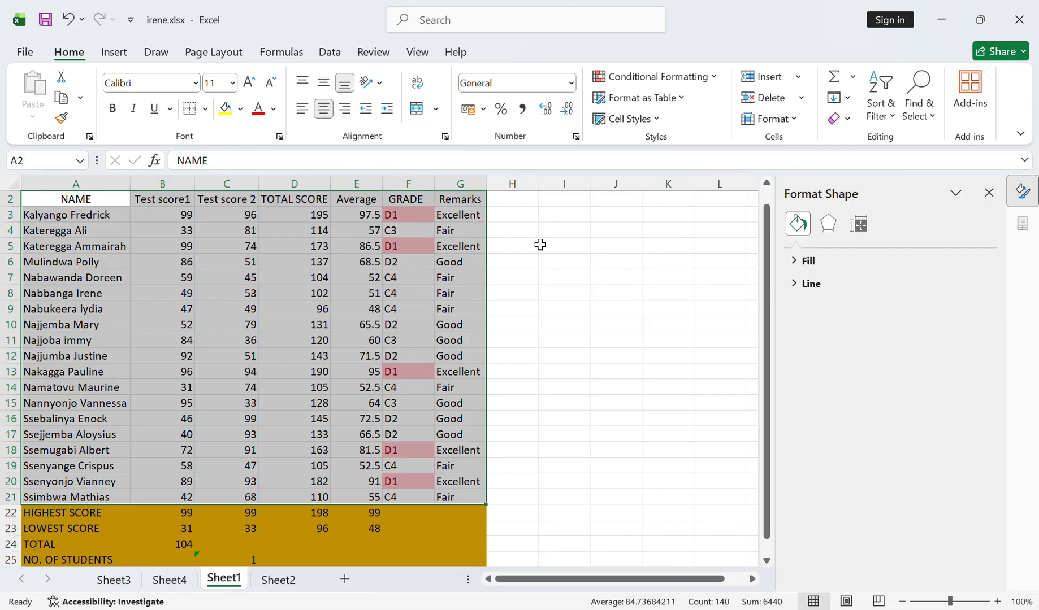
{"action": "left_click", "coordinate": [638, 243]}
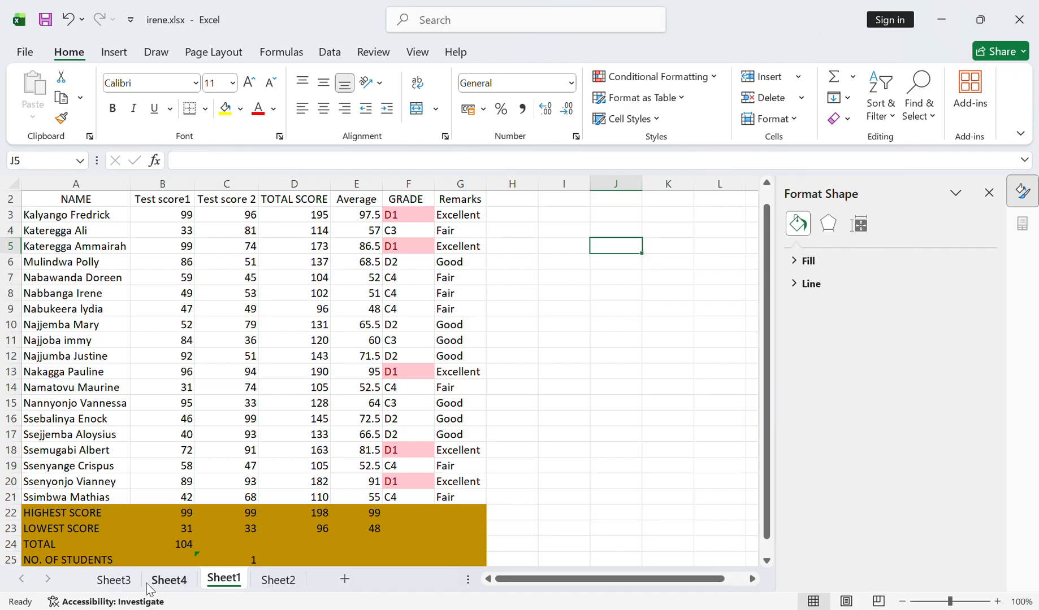
{"action": "left_click", "coordinate": [114, 581]}
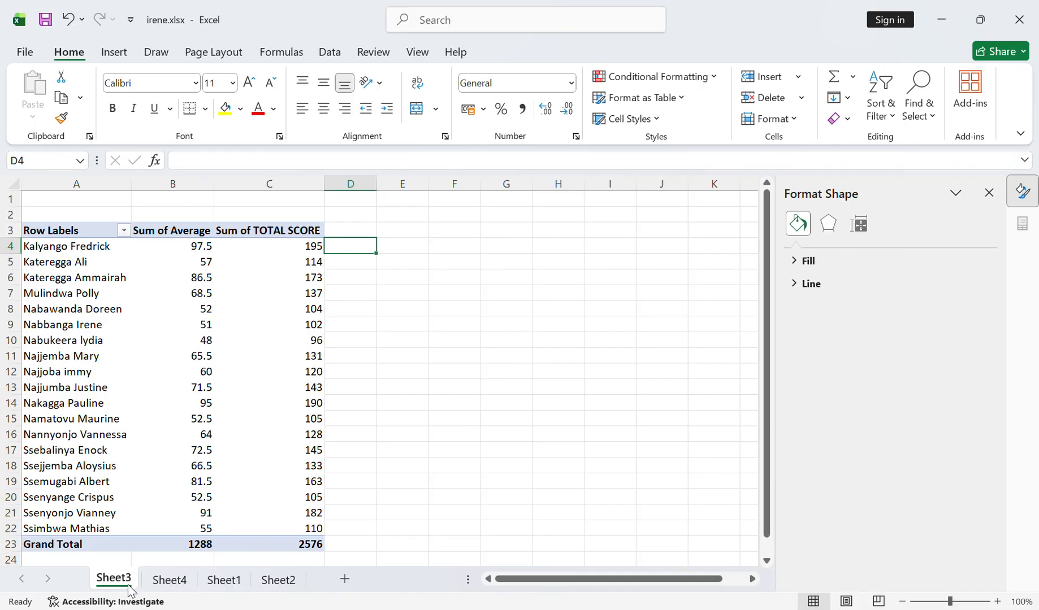
{"action": "left_click", "coordinate": [231, 580]}
{"action": "left_click", "coordinate": [278, 580]}
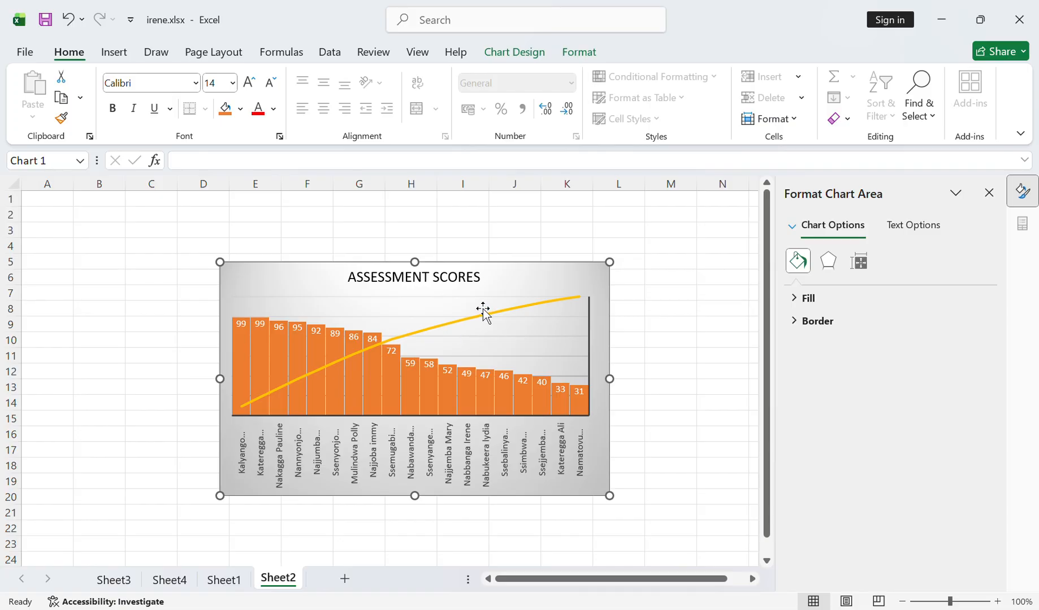
{"action": "left_click", "coordinate": [223, 580]}
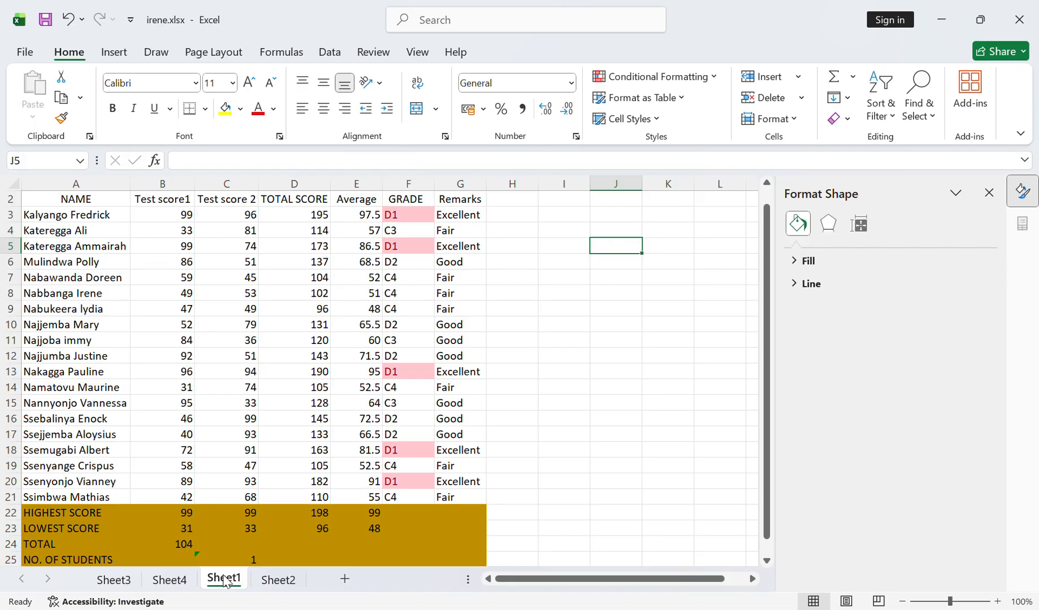